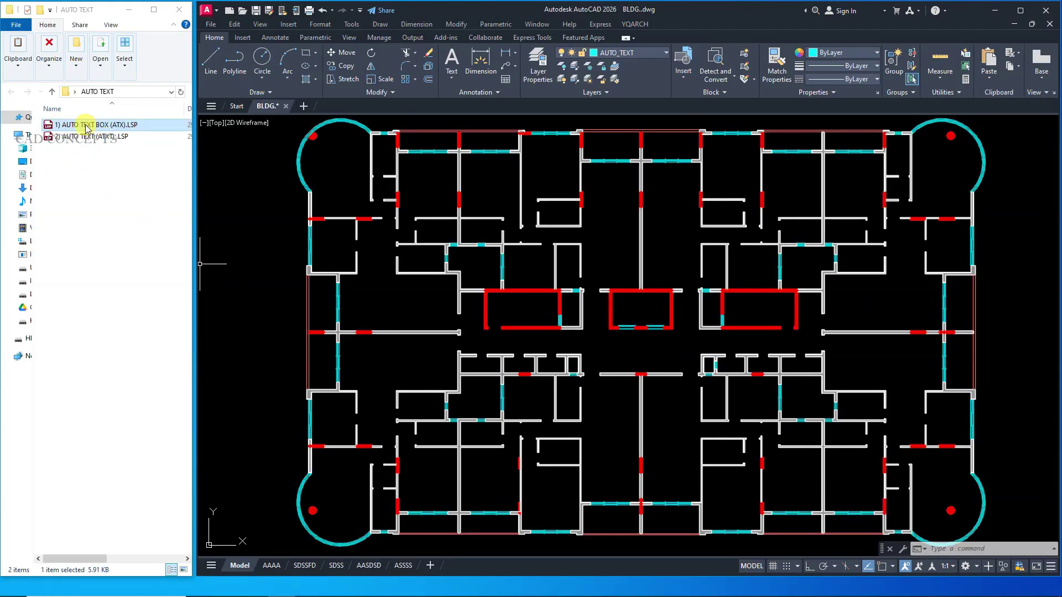
mouse_move(85, 126)
mouse_down()
mouse_move(231, 216)
mouse_move(546, 351)
mouse_up()
click(1021, 10)
Step: Use the ATX auto-text command to label the bedrooms along the upper side of the plan M.BEDROOM
text(ATX)
key(Return)
click(585, 287)
click(226, 179)
scroll(226, 179, up, 2)
click(367, 200)
click(464, 205)
click(569, 173)
click(851, 178)
click(949, 200)
Step: Place M.BEDROOM labels in the bedrooms along the lower side of the plan
scroll(972, 205, down, 2)
middle_drag(973, 206, 842, 193)
click(934, 500)
click(841, 497)
click(787, 496)
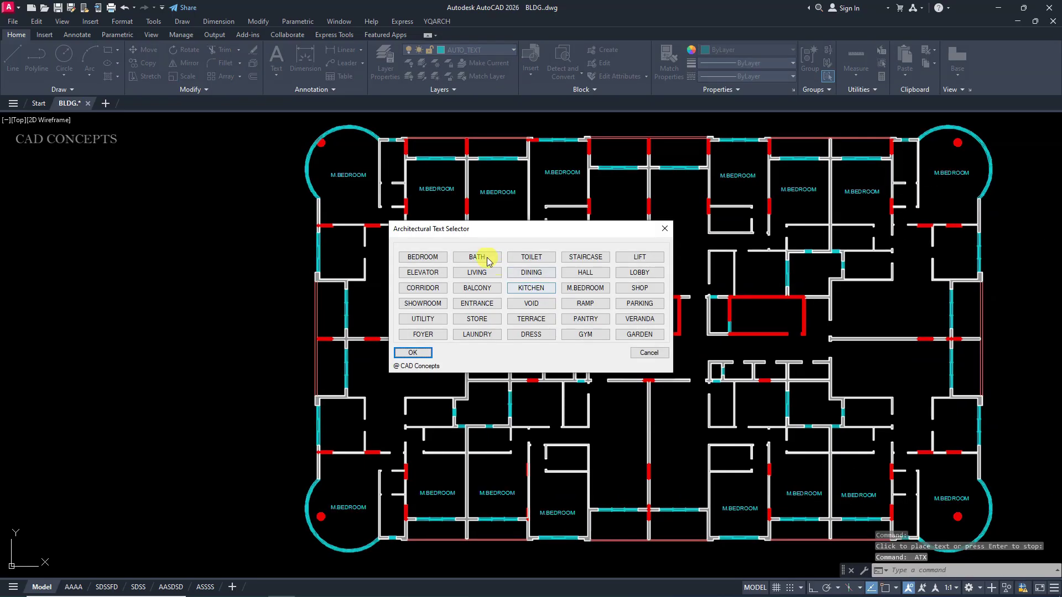
Step: Place BATH labels in the upper-left bathrooms and the one just right of the upper central living rooms
click(477, 257)
scroll(398, 189, up, 2)
click(380, 150)
click(455, 275)
click(425, 321)
click(525, 274)
click(650, 244)
click(671, 342)
click(907, 246)
Step: Place BATH labels in three bathrooms of the upper-right apartments
scroll(603, 331, down, 2)
scroll(861, 316, up, 2)
middle_drag(861, 316, 753, 292)
click(766, 260)
click(863, 307)
click(928, 142)
Step: Place BATH labels in the lower-right bathrooms and the two beside the lower central living room
middle_drag(785, 418, 755, 236)
click(824, 360)
click(734, 406)
click(616, 432)
click(606, 354)
click(345, 435)
click(376, 347)
Step: Place BATH labels in the lower-left bathrooms and the remaining unlabelled bathrooms
middle_drag(369, 377, 692, 336)
click(543, 363)
click(482, 362)
click(453, 316)
middle_drag(472, 248, 466, 562)
scroll(318, 214, down, 1)
middle_drag(795, 577, 758, 408)
click(853, 408)
mouse_move(584, 275)
middle_down()
mouse_move(535, 385)
mouse_move(507, 406)
middle_up()
Step: Place LIVING labels in the living rooms at the centre and on both sides of the plan
key(Return)
Step: Place DINING labels in the dining areas of the left-hand and lower central apartments
key(Return)
click(467, 272)
click(496, 215)
click(565, 215)
click(785, 322)
click(550, 473)
click(261, 363)
click(263, 322)
click(269, 422)
click(276, 256)
click(795, 261)
key(Return)
key(Return)
click(536, 273)
click(328, 298)
click(321, 382)
click(553, 411)
click(513, 413)
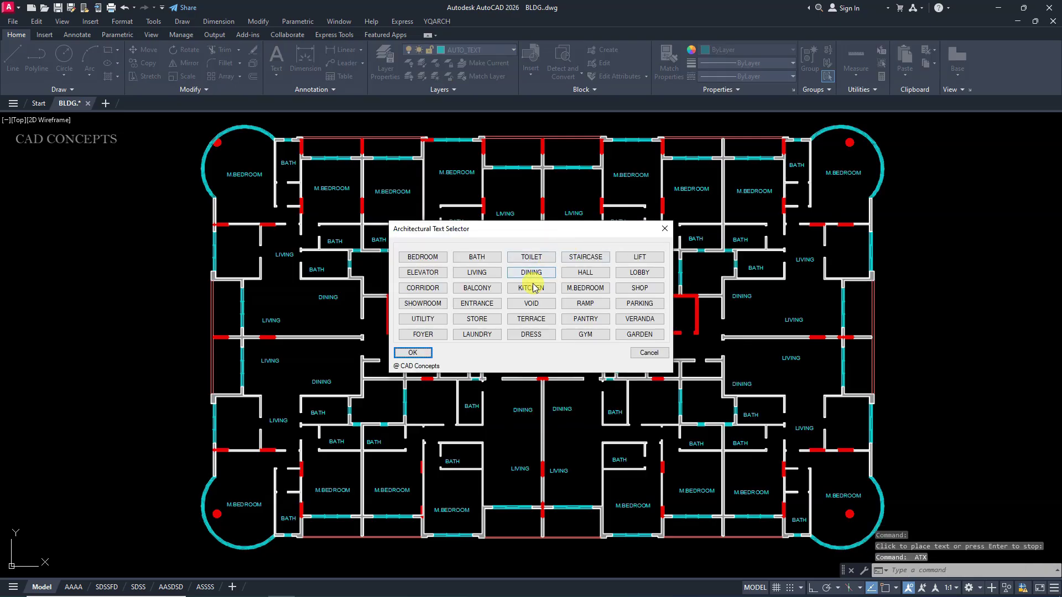
Step: Place KITCHEN labels in the kitchens of the apartments with a text rotation of 0
click(534, 288)
click(227, 255)
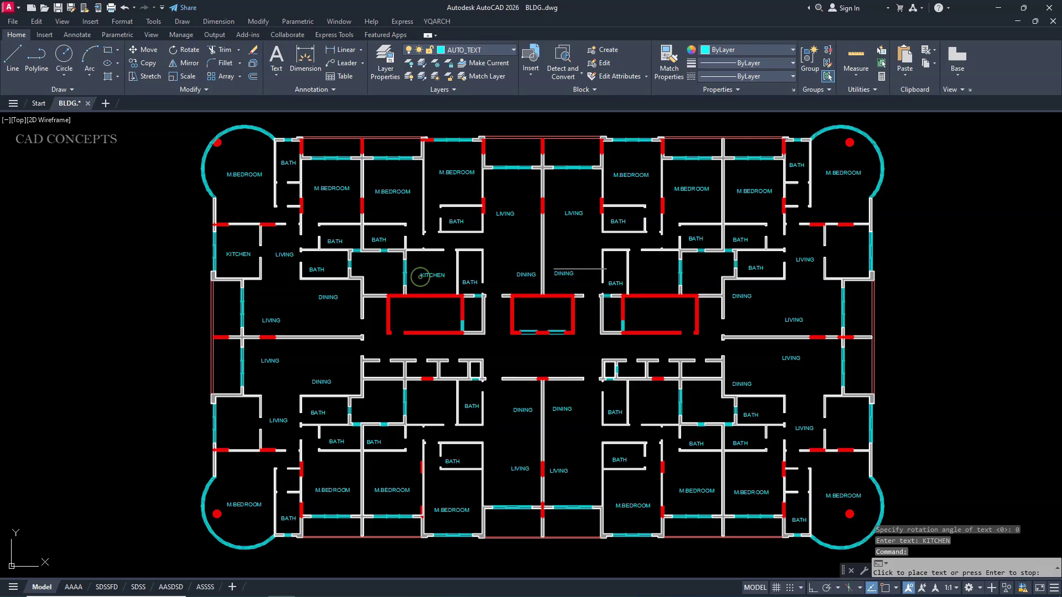
click(421, 277)
click(837, 258)
click(835, 433)
click(648, 410)
click(430, 411)
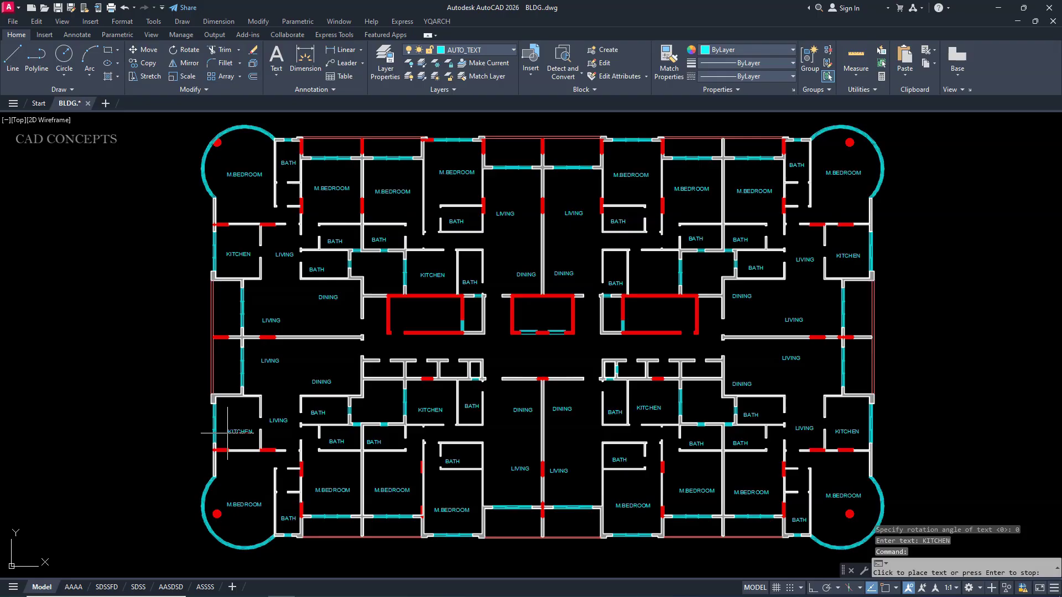
Step: Place horizontal BALCONY labels in the balconies along the upper and lower sides of the building
key(Return)
key(Return)
click(477, 289)
click(500, 154)
click(558, 155)
click(694, 148)
click(681, 531)
click(740, 529)
click(497, 530)
click(558, 531)
click(318, 529)
click(390, 530)
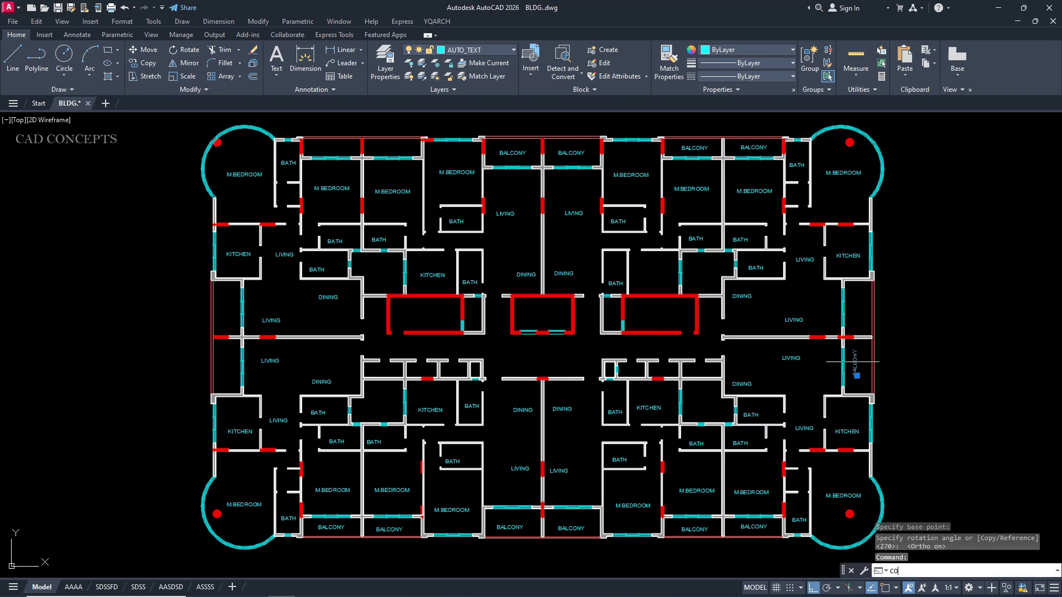
Step: Copy the two vertical BALCONY labels from the right-hand balconies to the matching left-hand balconies
text(co)
key(Return)
click(924, 368)
click(923, 318)
click(296, 315)
key(Escape)
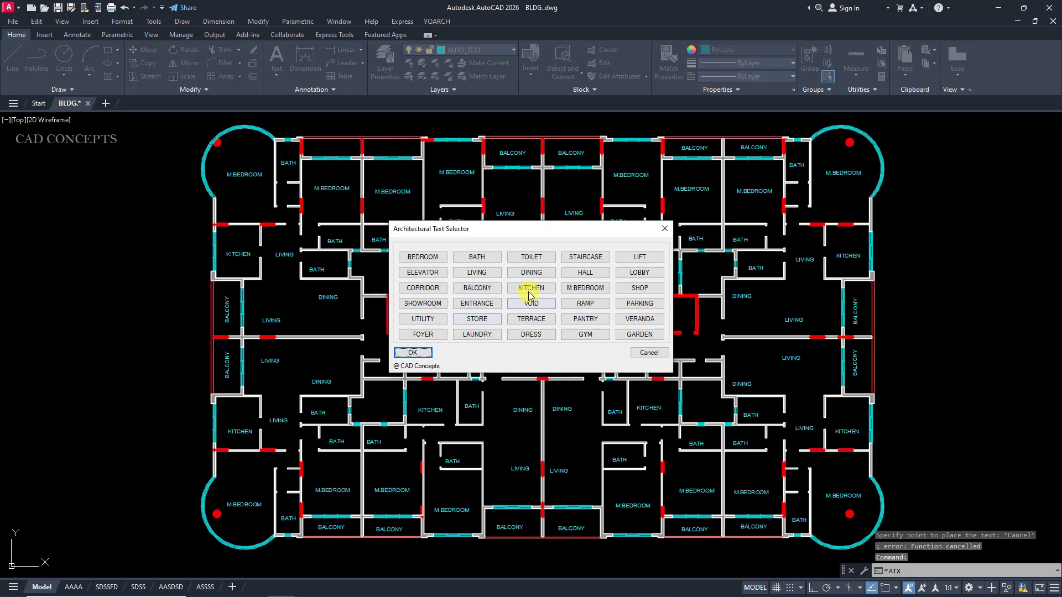
Step: Place STAIRCASE labels in the two red-walled stair cores on either side of the lifts
click(586, 257)
click(398, 306)
click(631, 306)
Step: Place two LIFT labels side by side in the central red-walled shaft
key(Return)
Step: Place CORRIDOR labels with 0 rotation below both staircases and below the lift shaft
key(Return)
click(621, 327)
click(642, 273)
click(528, 314)
click(555, 314)
key(Return)
key(Return)
click(417, 288)
click(412, 352)
click(408, 350)
click(522, 361)
click(634, 350)
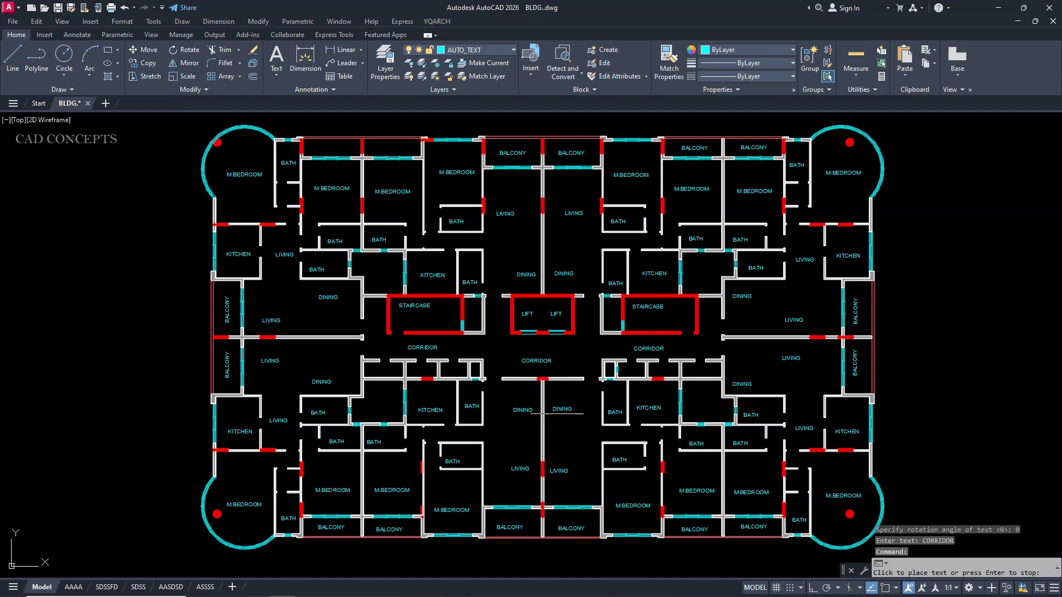
key(Escape)
Step: Replace the central CORRIDOR label below the lifts with a LOBBY label
click(544, 361)
text(E)
key(Return)
text(ATX)
key(Return)
click(631, 275)
click(618, 291)
click(526, 358)
Step: Place BALCONY labels with 0 rotation in the two balconies above the upper-left bedrooms
key(Return)
key(Return)
click(496, 291)
click(322, 151)
click(380, 150)
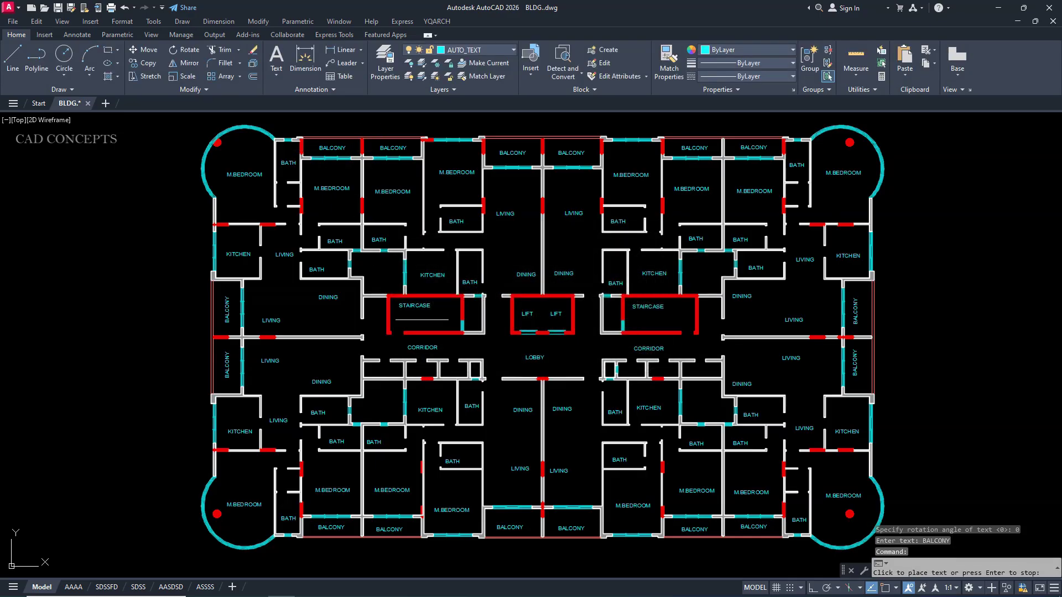
Step: End the BALCONY label placement and leave the auto-text command
key(Return)
key(Escape)
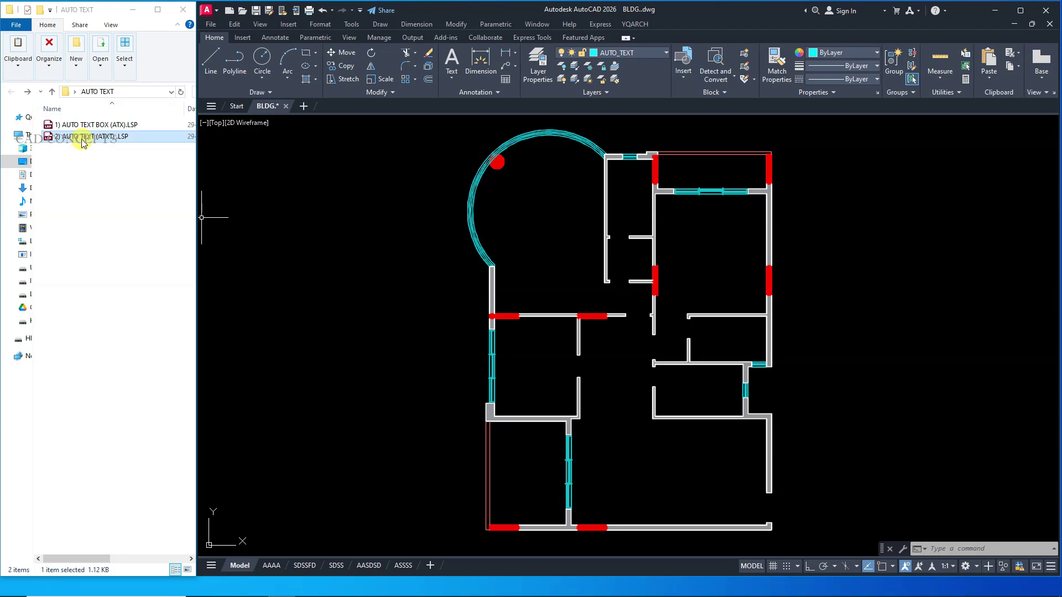
drag(82, 143, 355, 307)
click(1021, 10)
text(ATXT)
key(Return)
click(418, 218)
text(b)
key(Return)
key(Return)
click(591, 254)
text(b)
key(Return)
key(Return)
click(520, 197)
text(t)
key(Return)
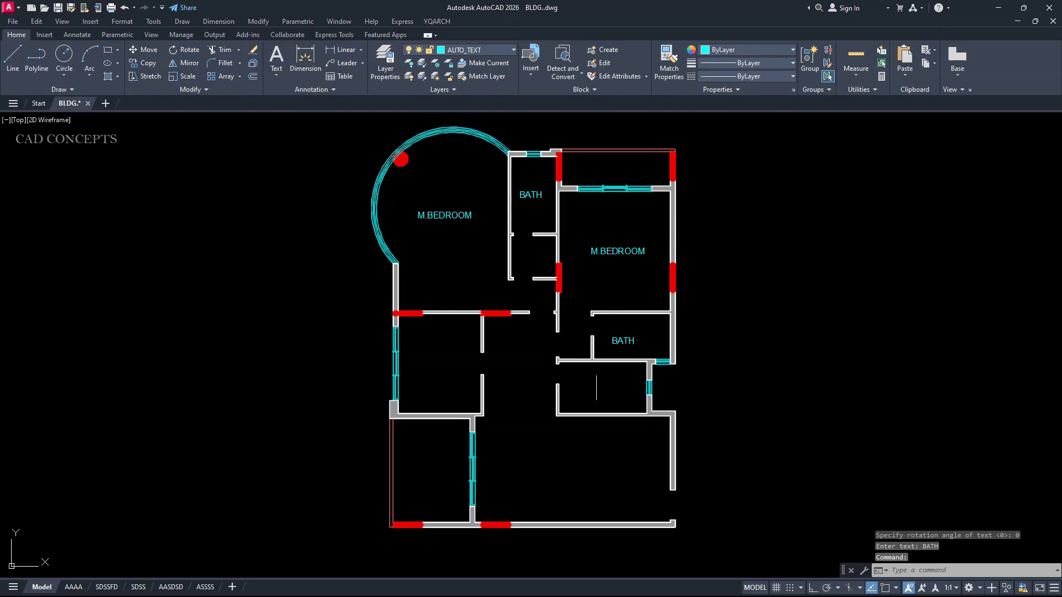
key(Return)
key(Return)
key(Return)
key(Return)
text(L)
key(Return)
key(Return)
click(504, 492)
text(L)
key(Return)
key(Return)
click(604, 454)
text(D)
key(Return)
key(Return)
click(407, 476)
text(B)
key(Return)
key(Return)
click(590, 169)
text(B)
key(Return)
click(1022, 9)
drag(86, 140, 294, 275)
scroll(607, 148, down, 3)
middle_drag(316, 551, 713, 290)
scroll(714, 293, up, 1)
middle_drag(669, 336, 679, 317)
drag(133, 153, 115, 121)
click(112, 164)
double_click(116, 125)
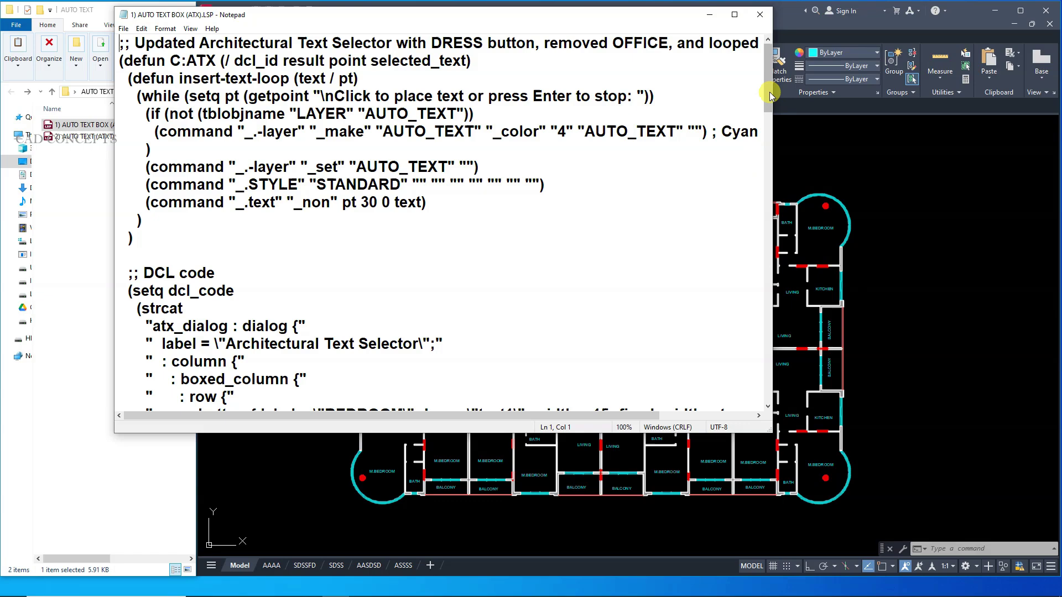
drag(769, 92, 773, 151)
drag(326, 97, 403, 96)
drag(325, 114, 376, 127)
drag(768, 125, 768, 299)
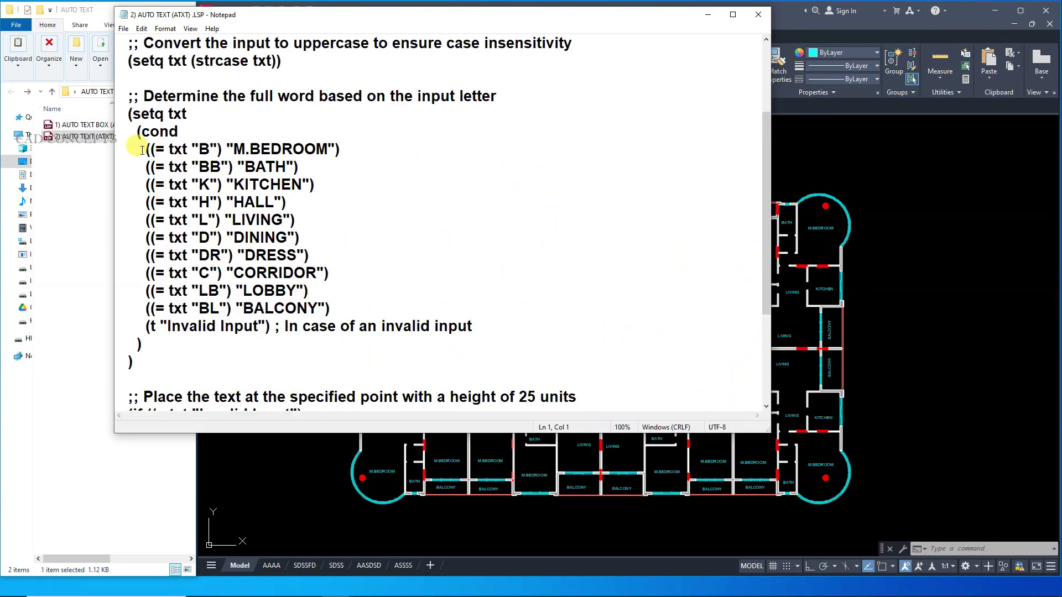
drag(142, 150, 344, 303)
click(346, 308)
click(758, 15)
click(164, 217)
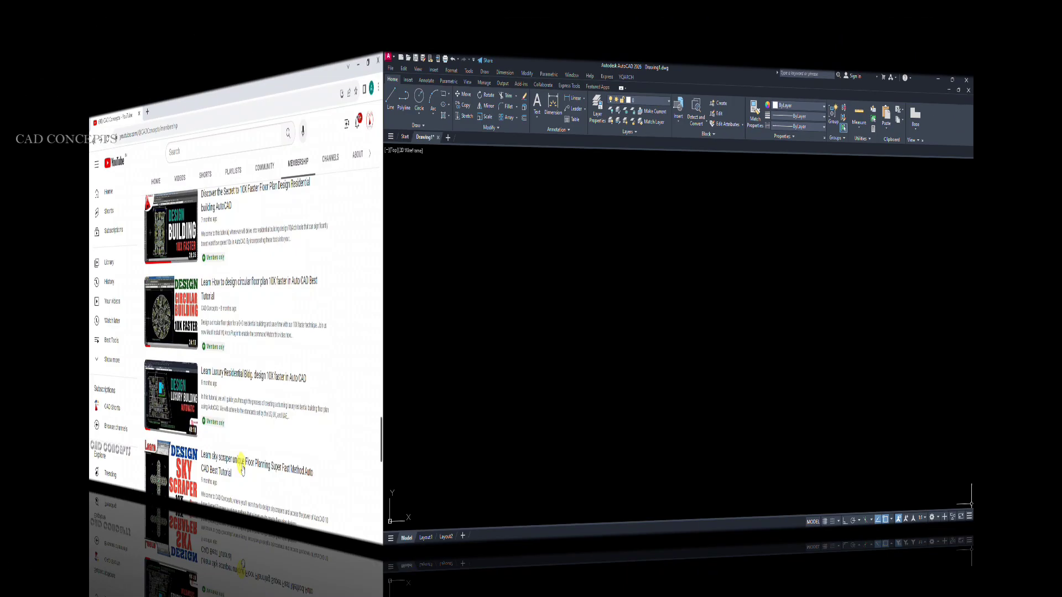